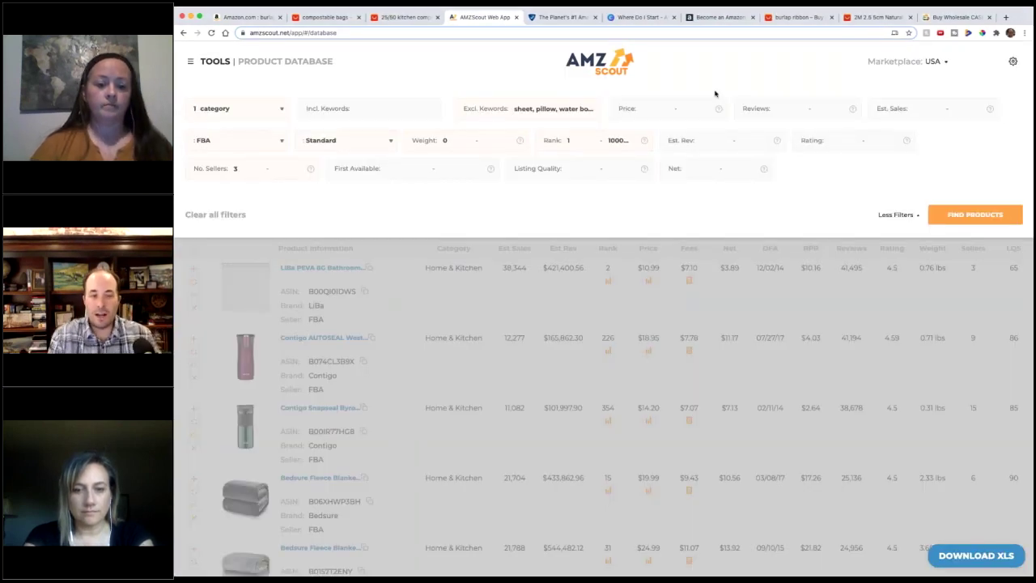
Step: Clear the category selection and apply only Home & Kitchen as the product category filter
left_click(284, 113)
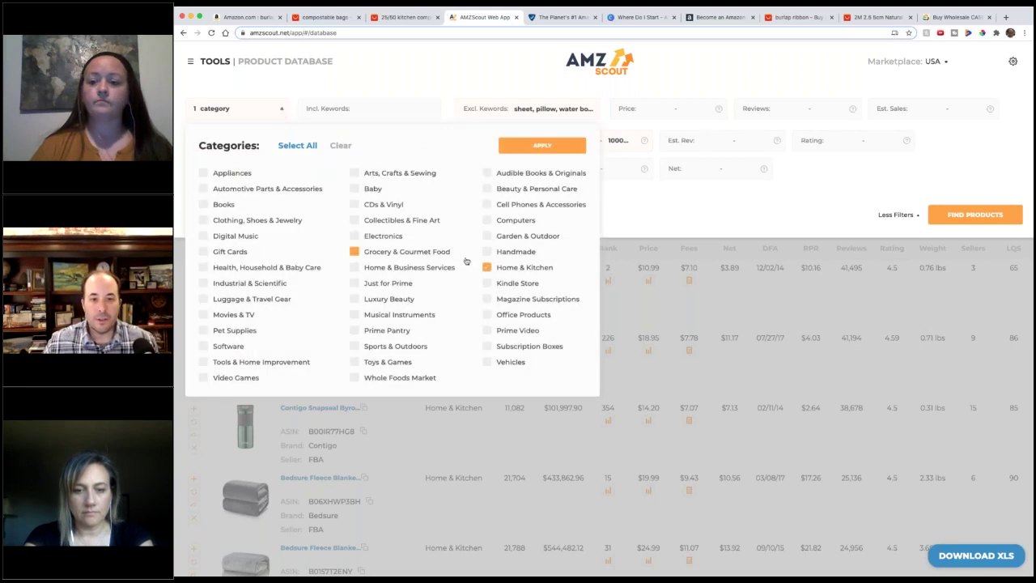
left_click(467, 261)
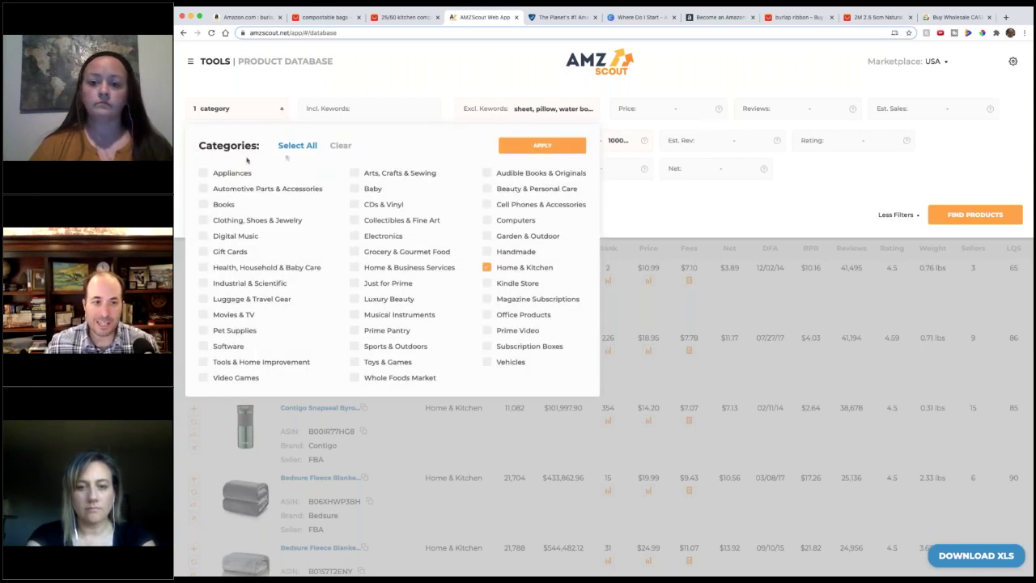
left_click(297, 149)
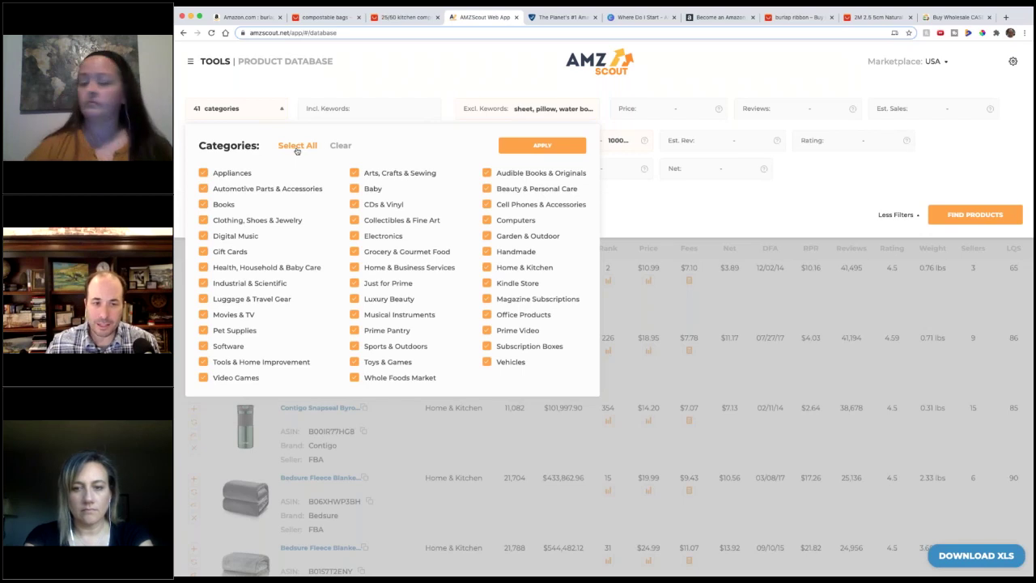
left_click(340, 148)
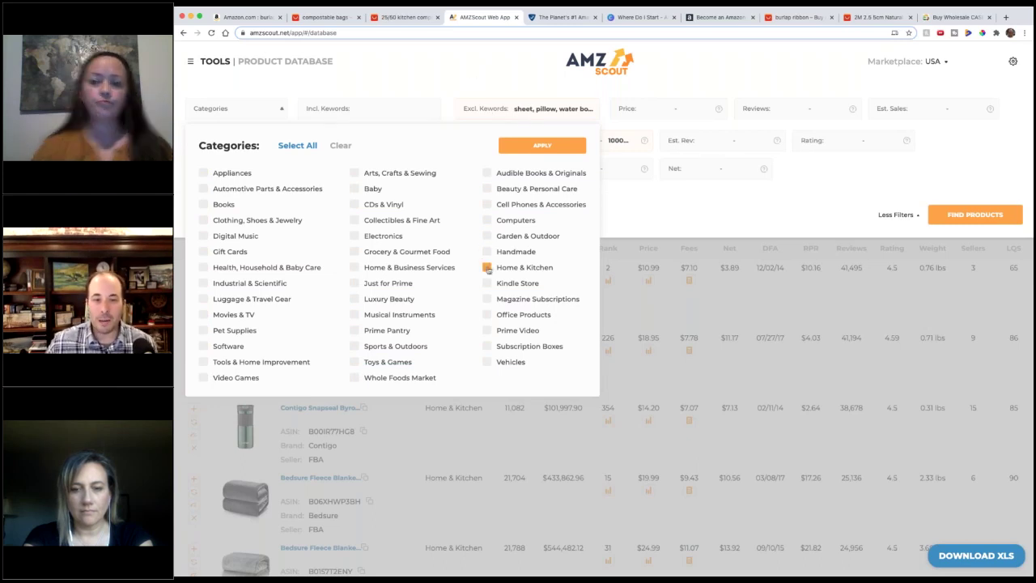
left_click(489, 268)
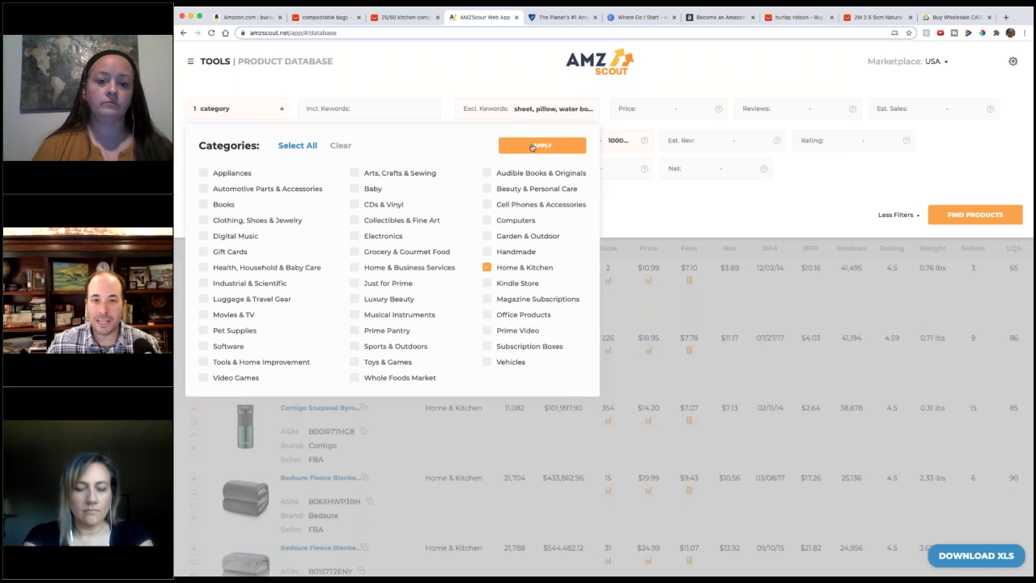
left_click(532, 146)
Step: Remove all terms from the excluded keywords filter
left_click(502, 116)
triple_click(519, 108)
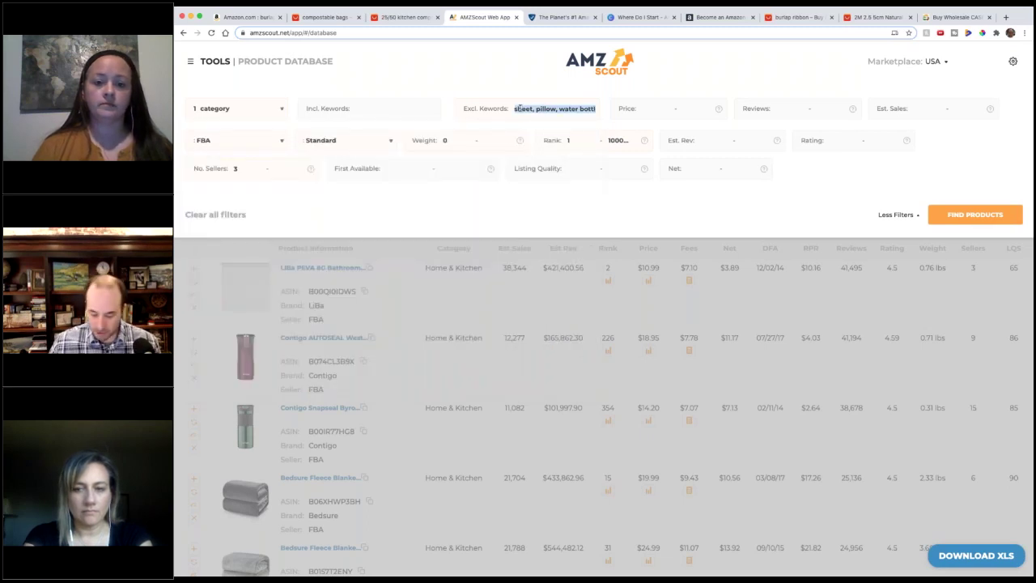
key("BackSpace")
left_click(489, 82)
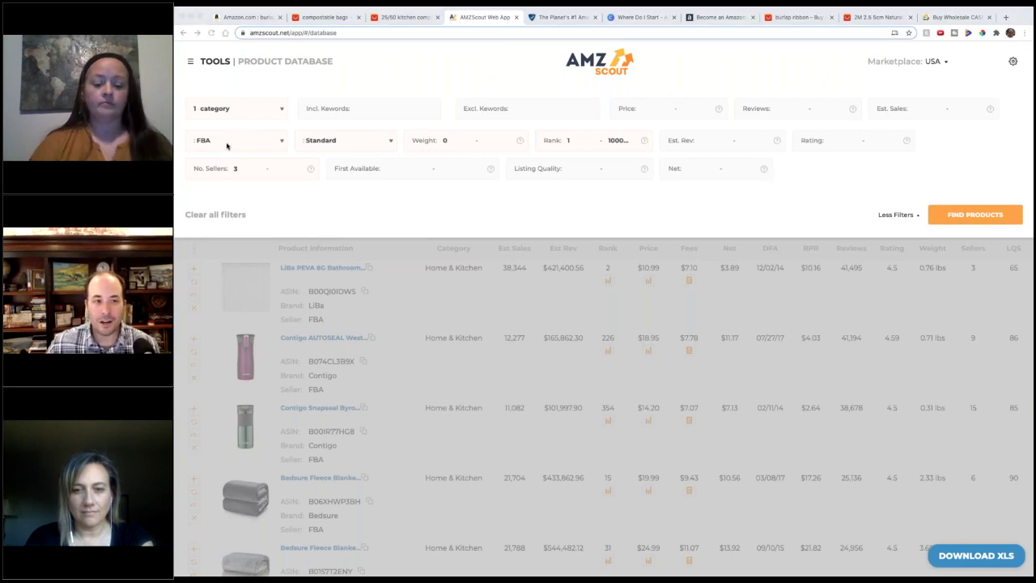
Step: Check the FBA seller type filter and apply the Standard product tier
left_click(275, 146)
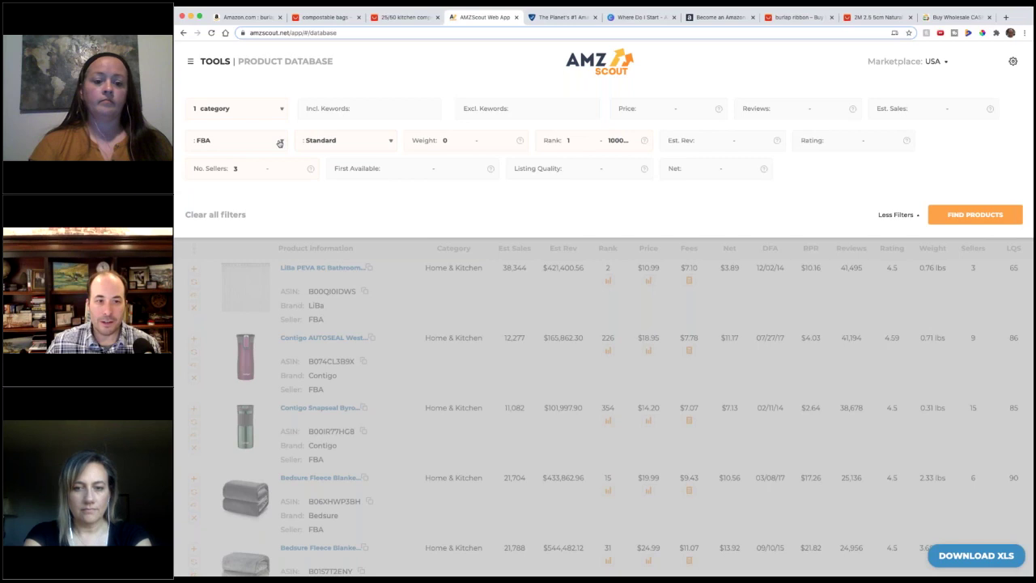
left_click(280, 144)
left_click(360, 146)
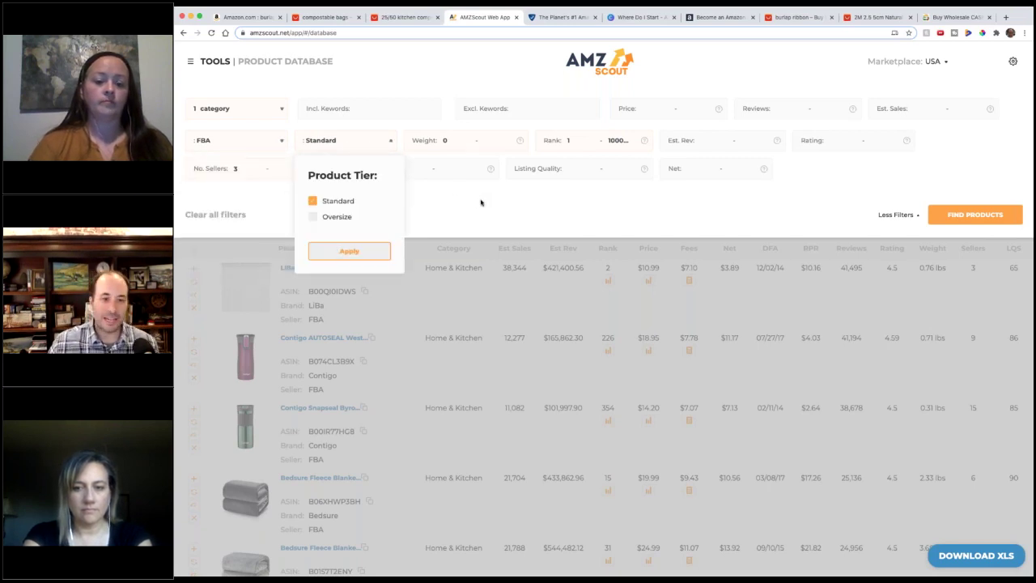
left_click(390, 250)
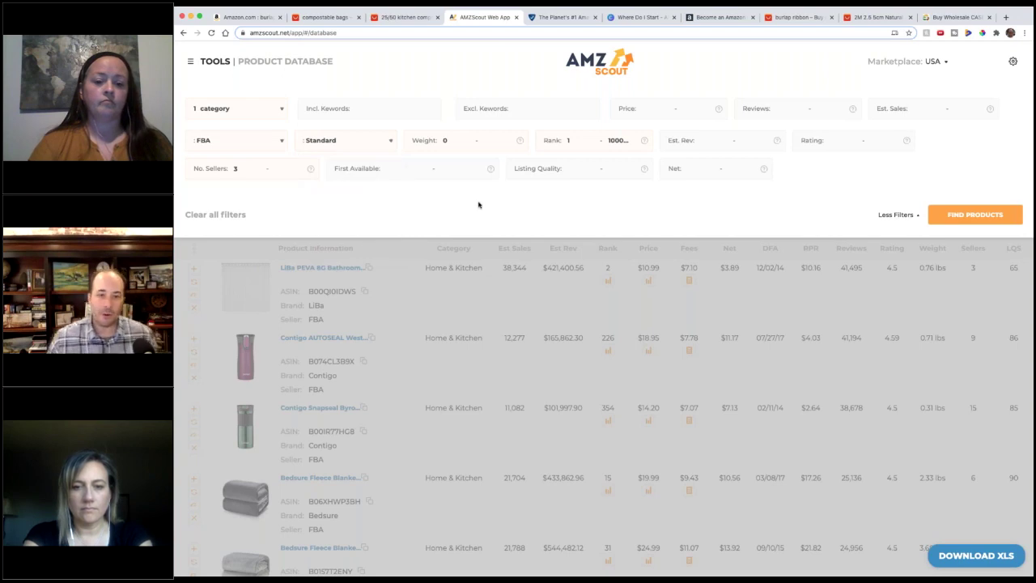
Step: Set the minimum number of sellers to 3 and search for products with the chosen filters
left_click(256, 168)
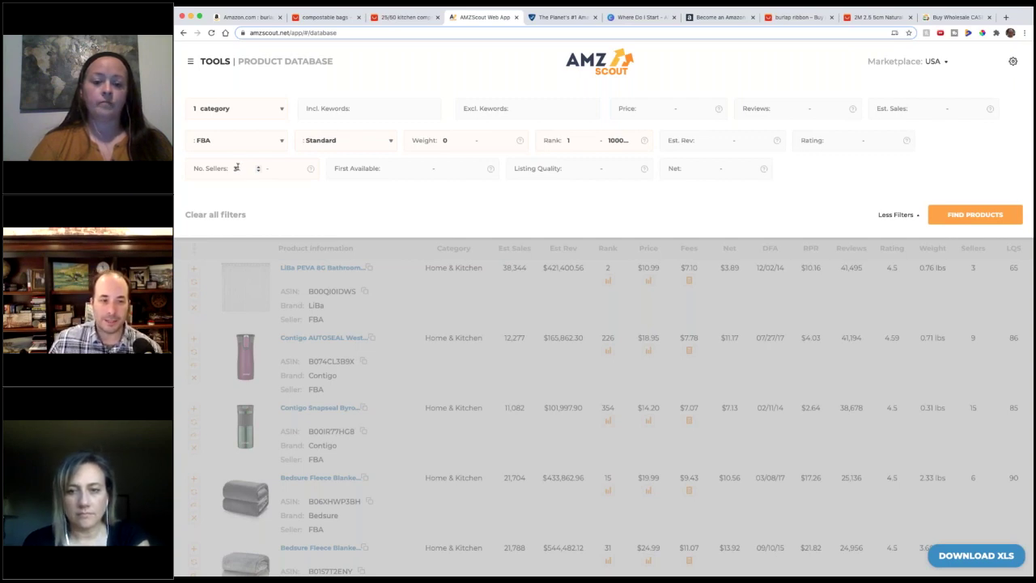
left_click(236, 167)
key("BackSpace")
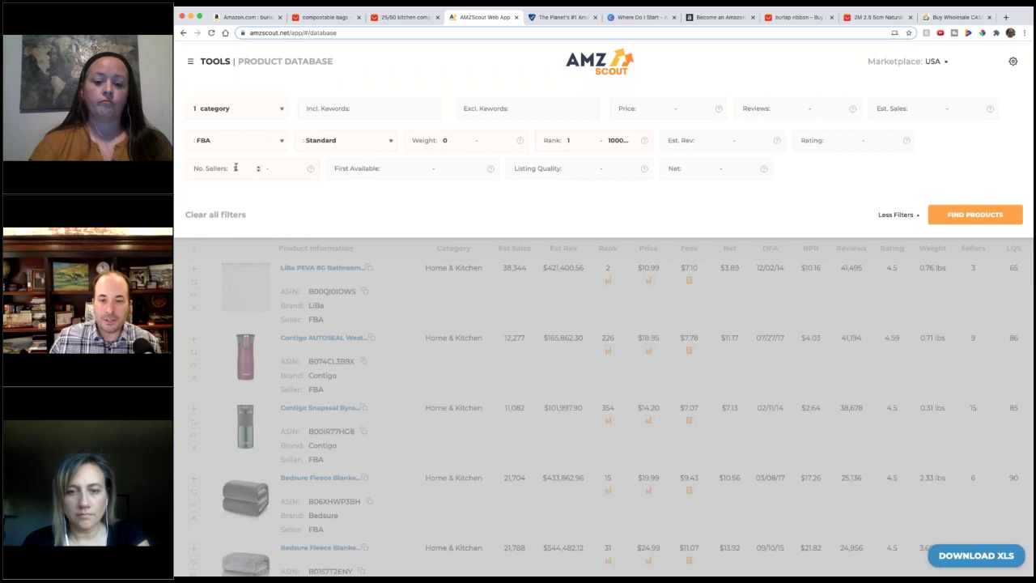
type("3")
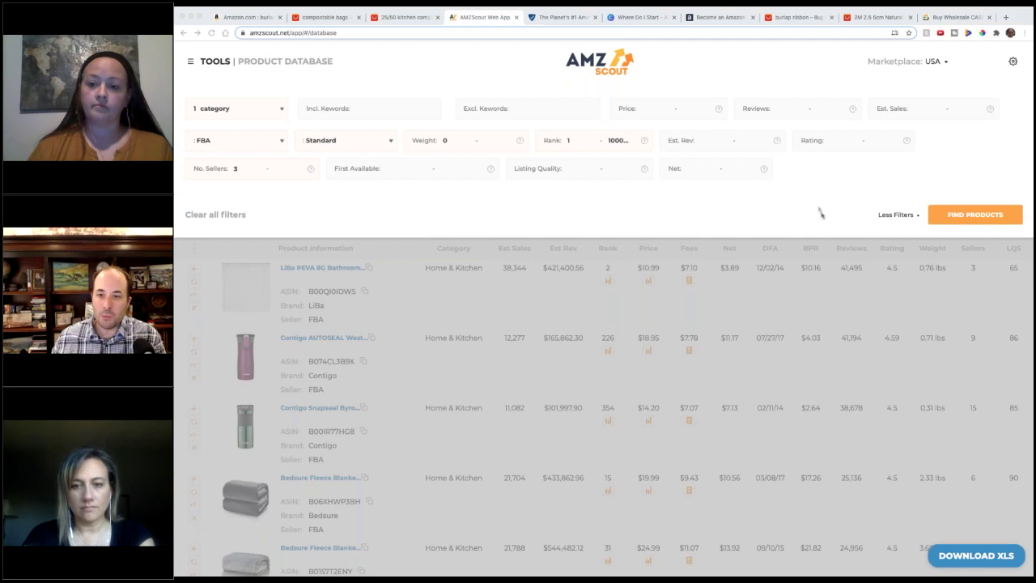
left_click(975, 215)
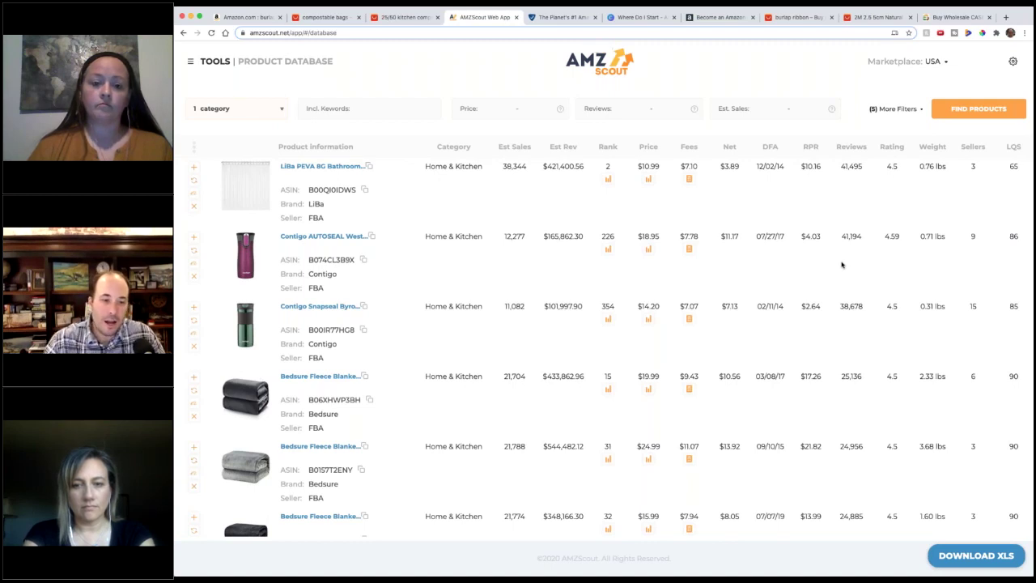
Step: Examine the Home & Kitchen product results for recurring product types that should be filtered out
scroll(843, 265, "up", 5)
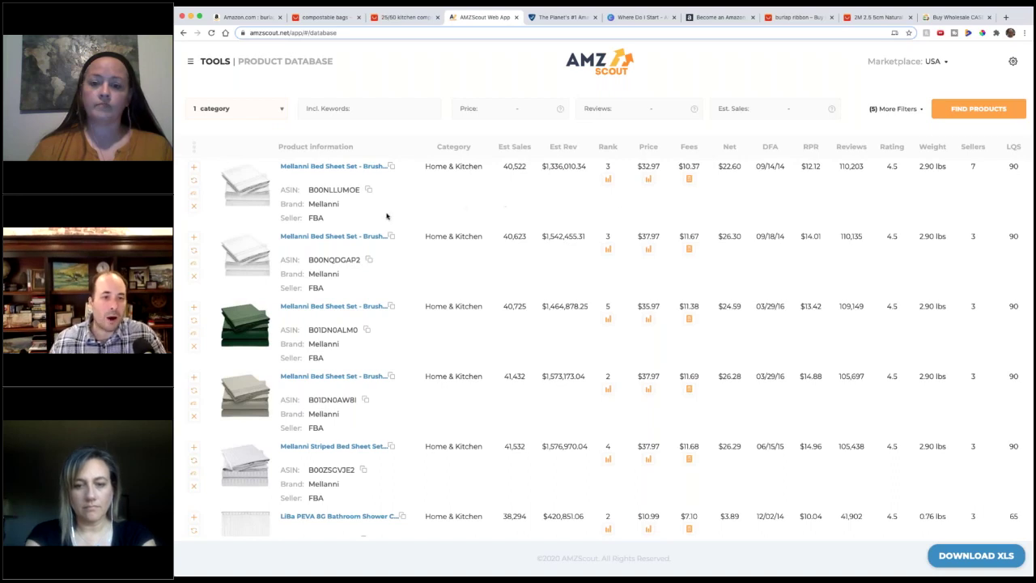
scroll(349, 209, "down", 2)
scroll(349, 209, "down", 3)
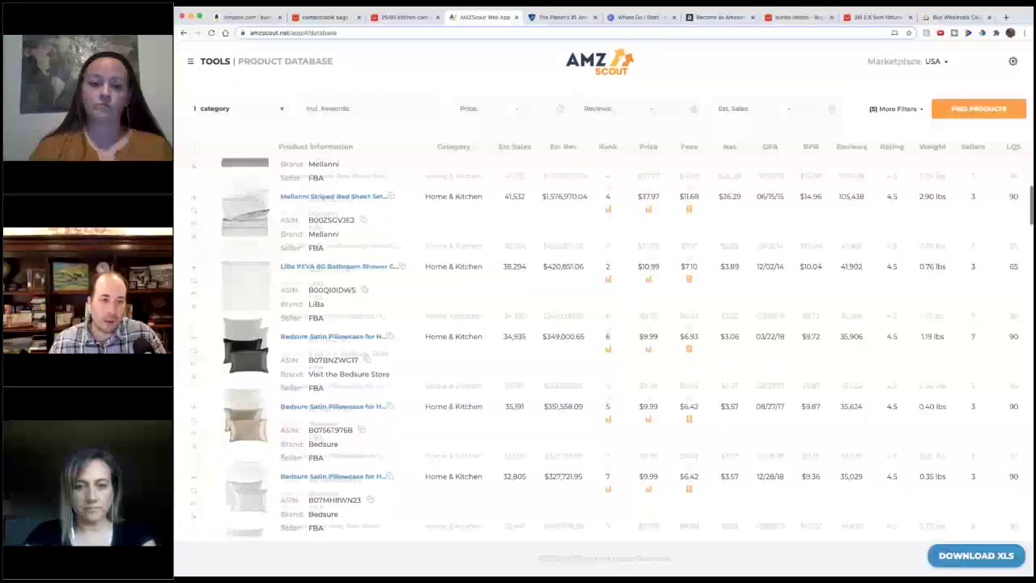
scroll(449, 295, "down", 10)
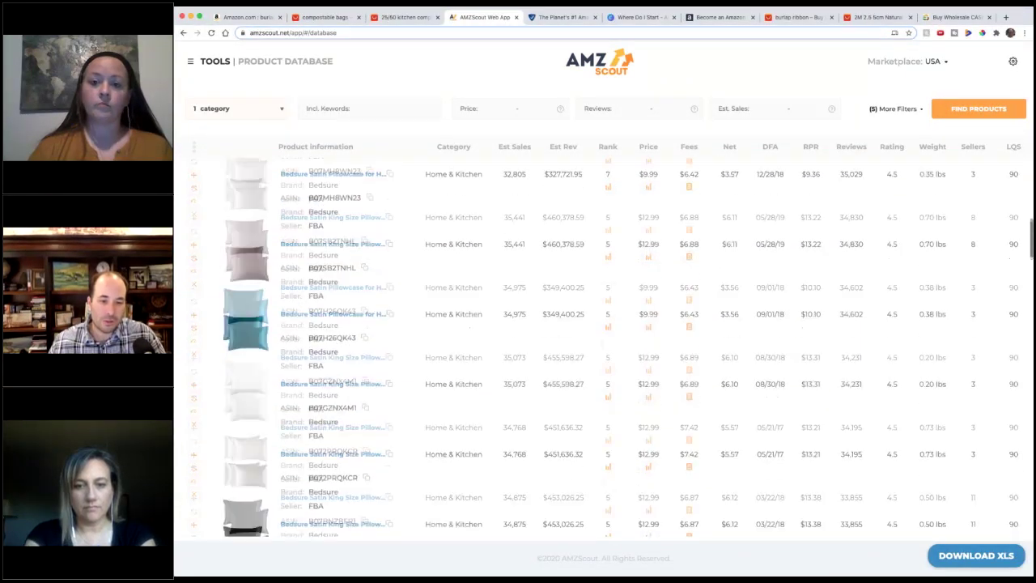
scroll(449, 295, "down", 5)
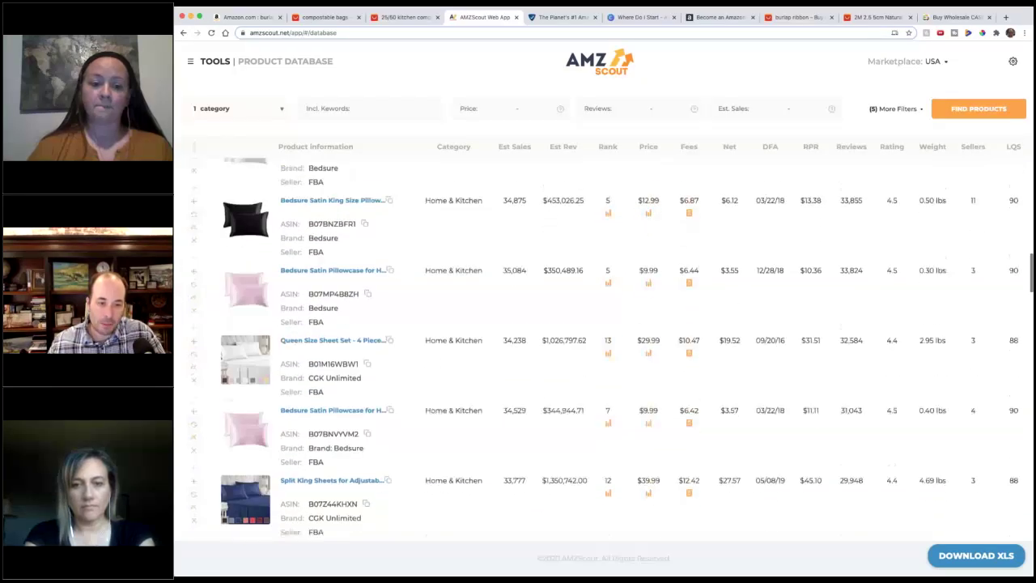
scroll(599, 341, "down", 4)
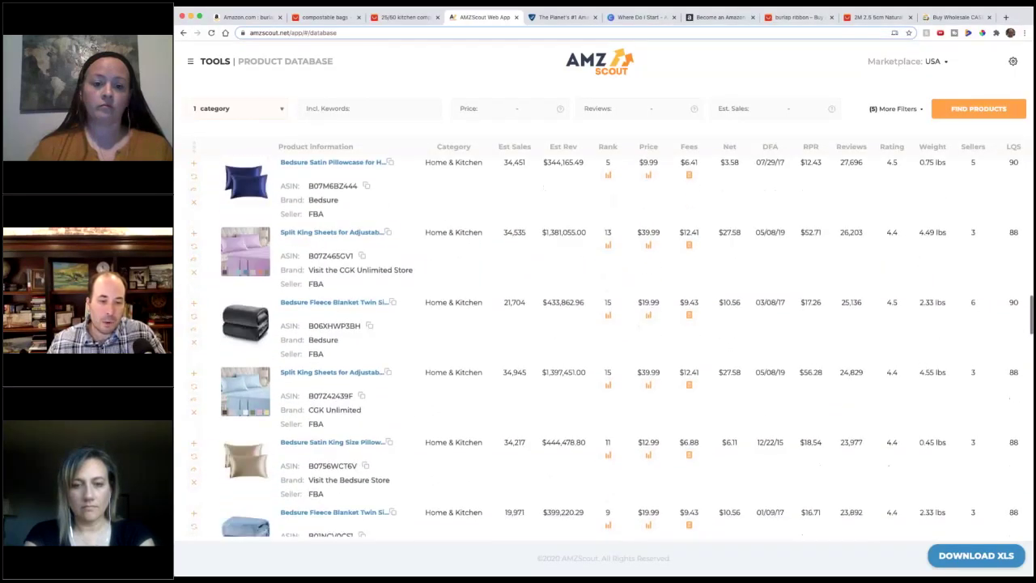
scroll(851, 260, "down", 3)
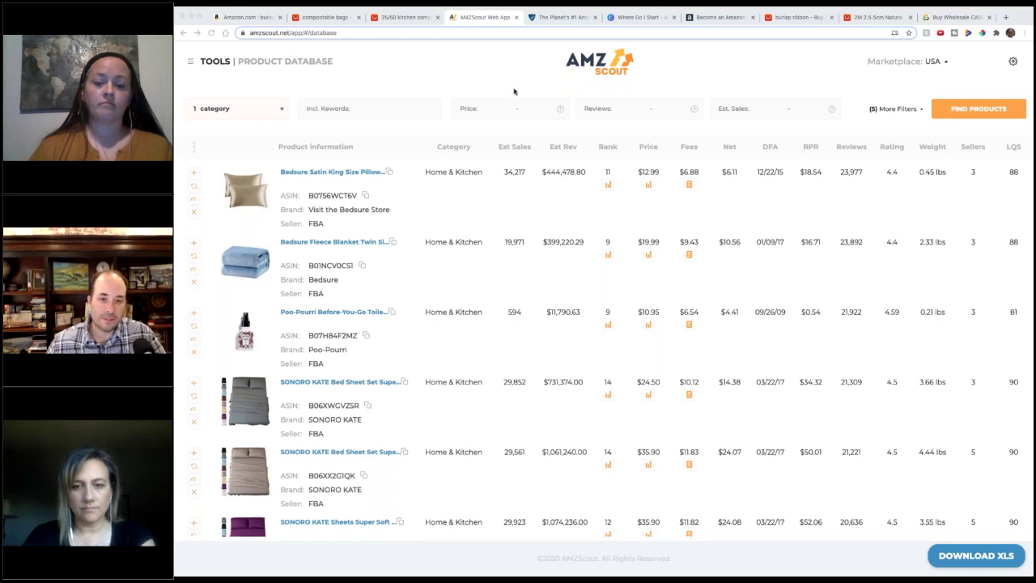
scroll(587, 254, "down", 10)
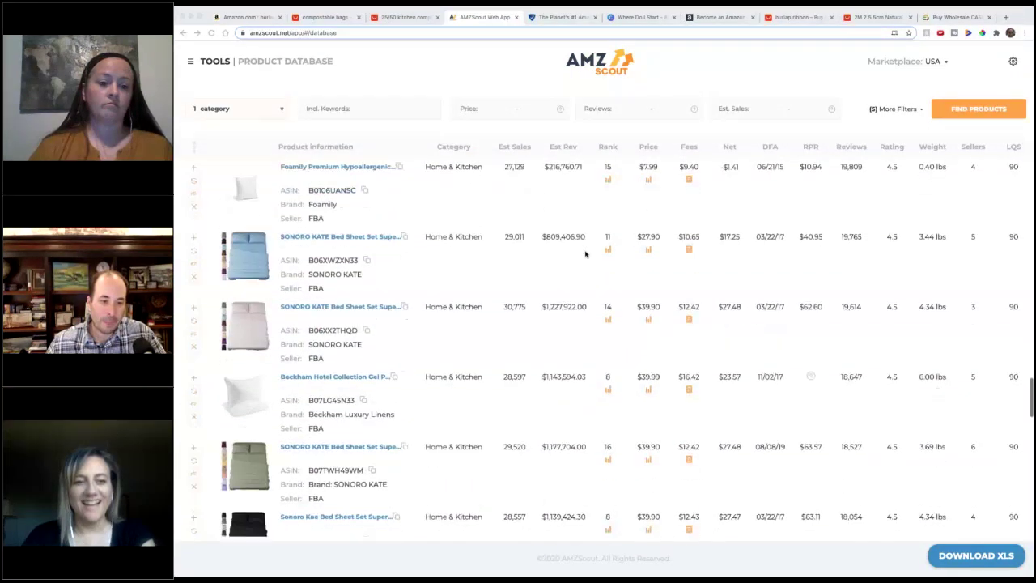
scroll(586, 253, "down", 1)
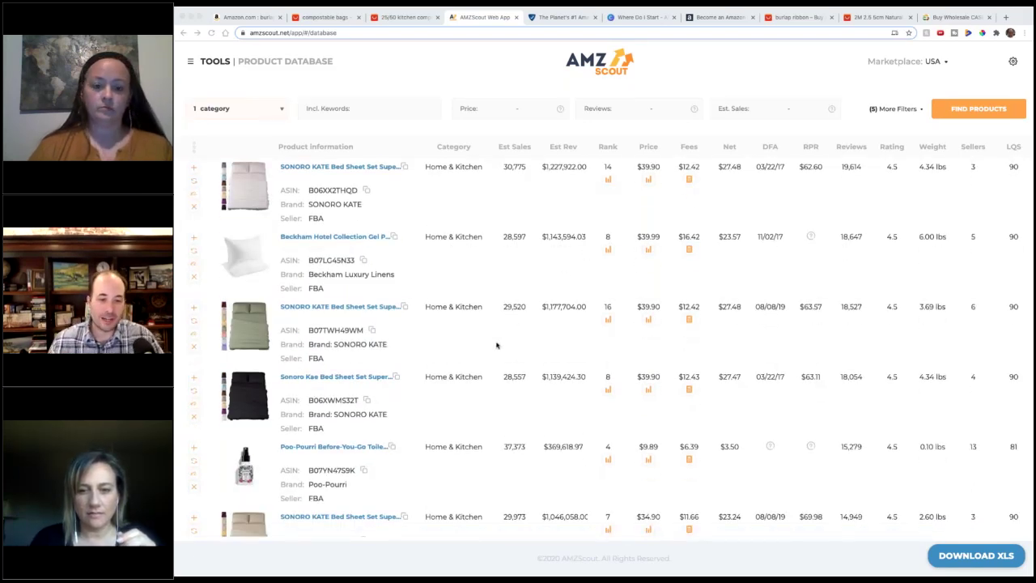
scroll(497, 345, "down", 3)
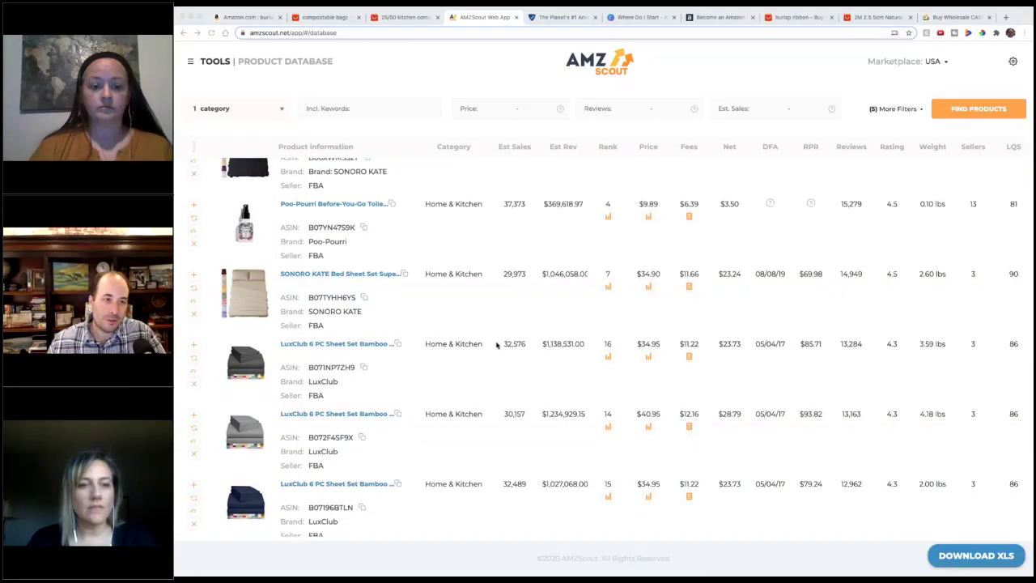
scroll(497, 345, "down", 1)
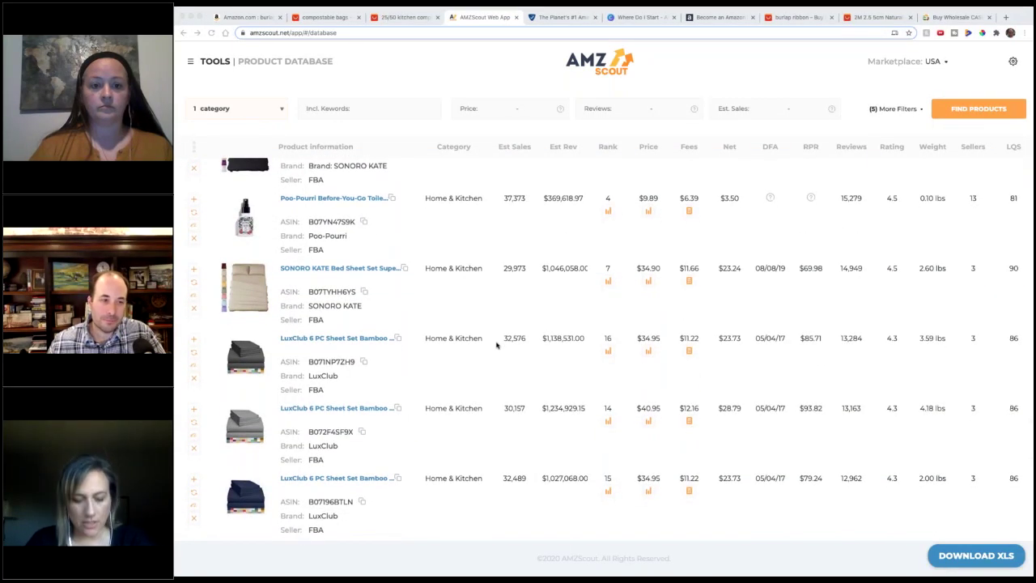
scroll(497, 345, "up", 1)
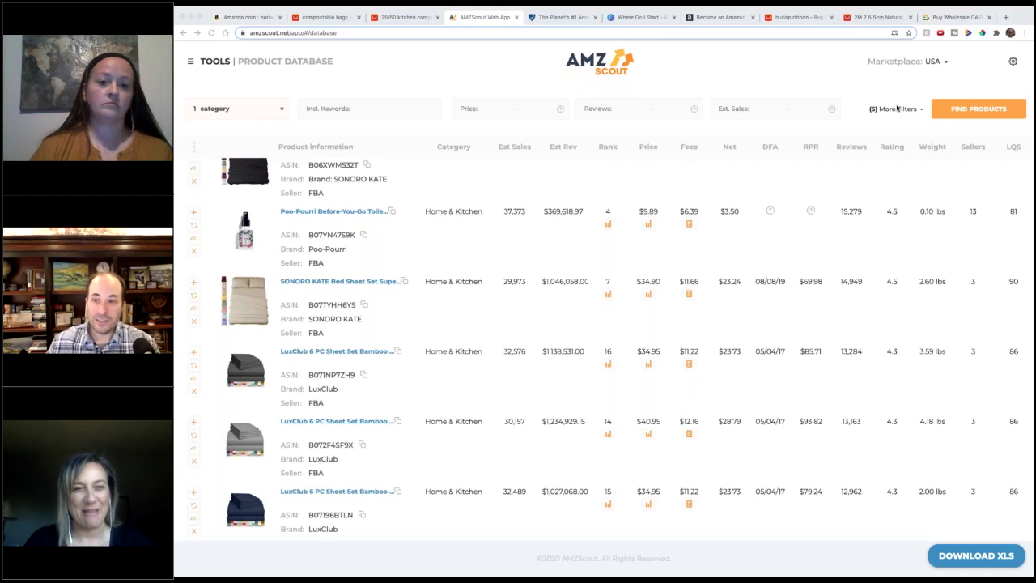
Step: Exclude the keywords "sheets, pillows" and search for products again
left_click(897, 109)
left_click(530, 109)
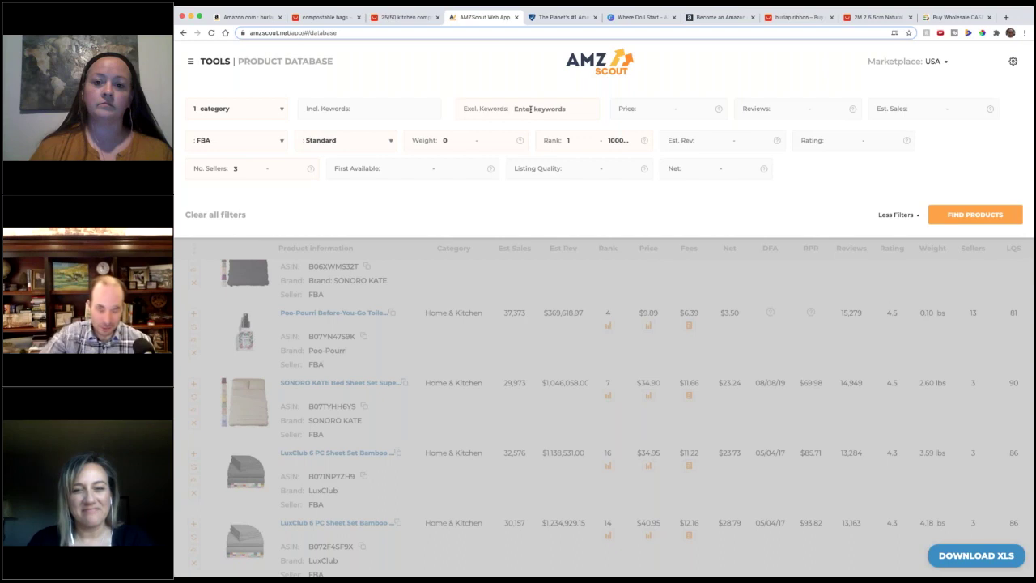
type("shee")
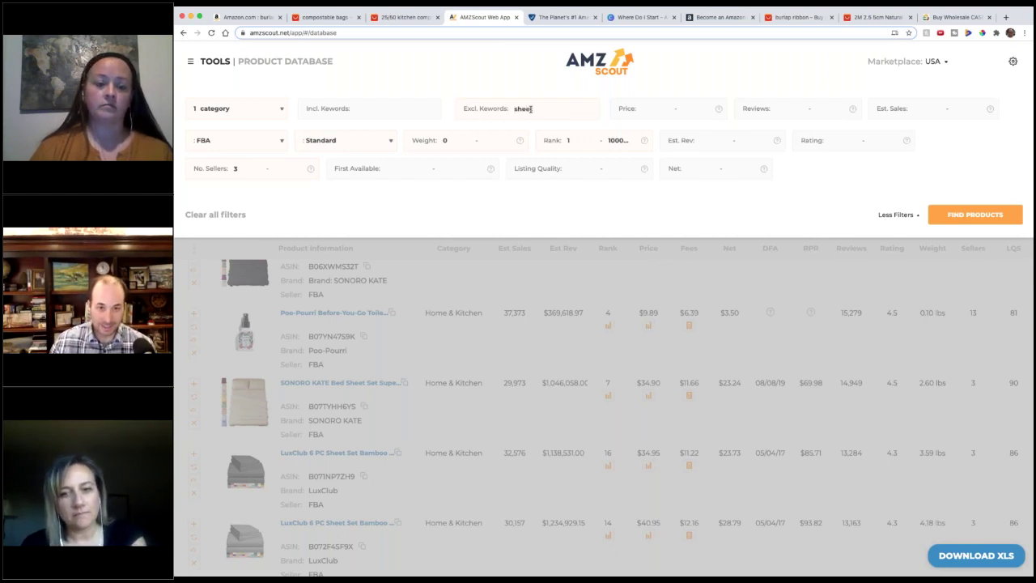
type("ts, pillows")
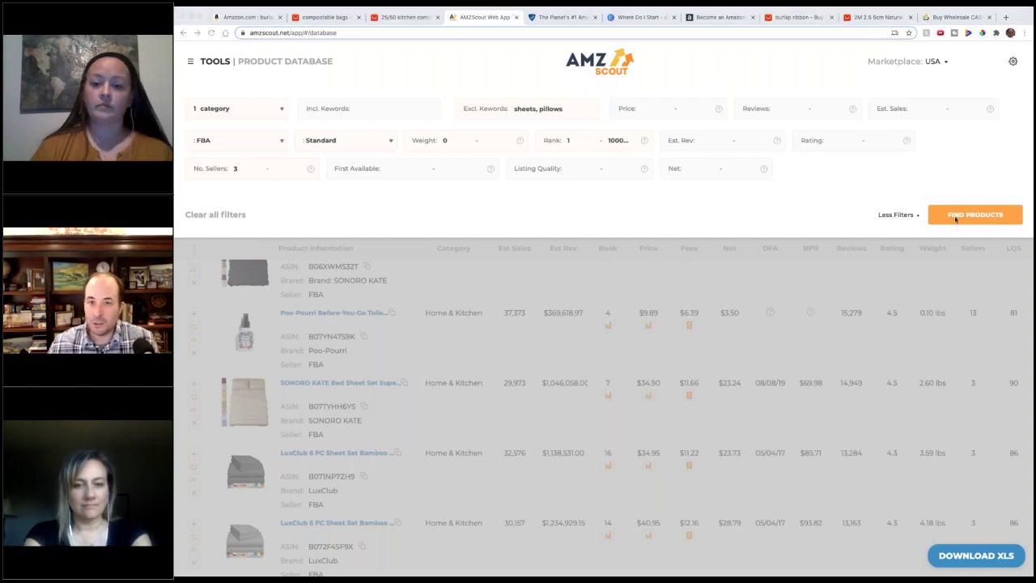
left_click(955, 217)
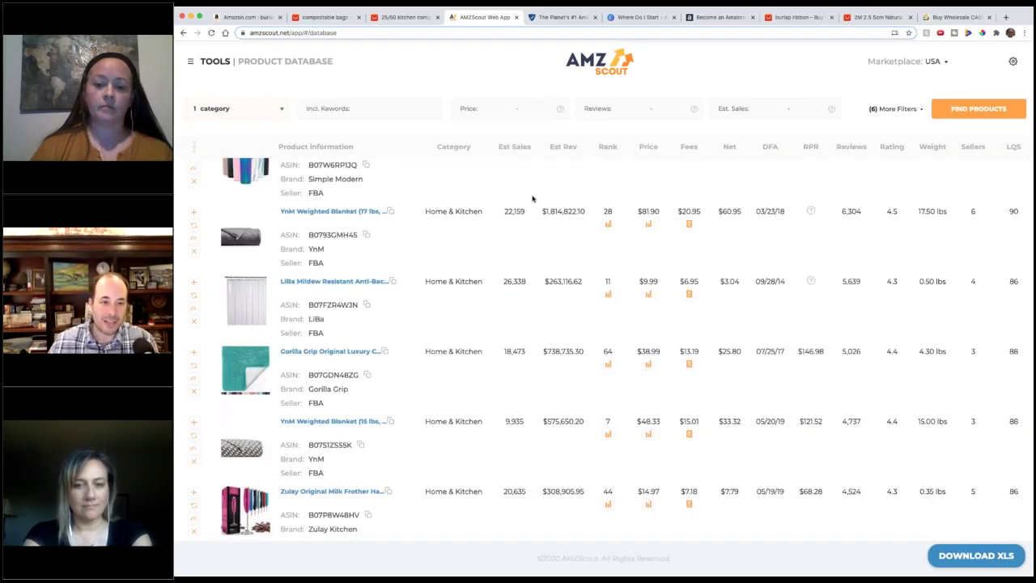
Step: Examine the refined Home & Kitchen results down to the products with the fewest reviews, comparing product types, brands, sales, prices and seller counts
scroll(371, 291, "down", 5)
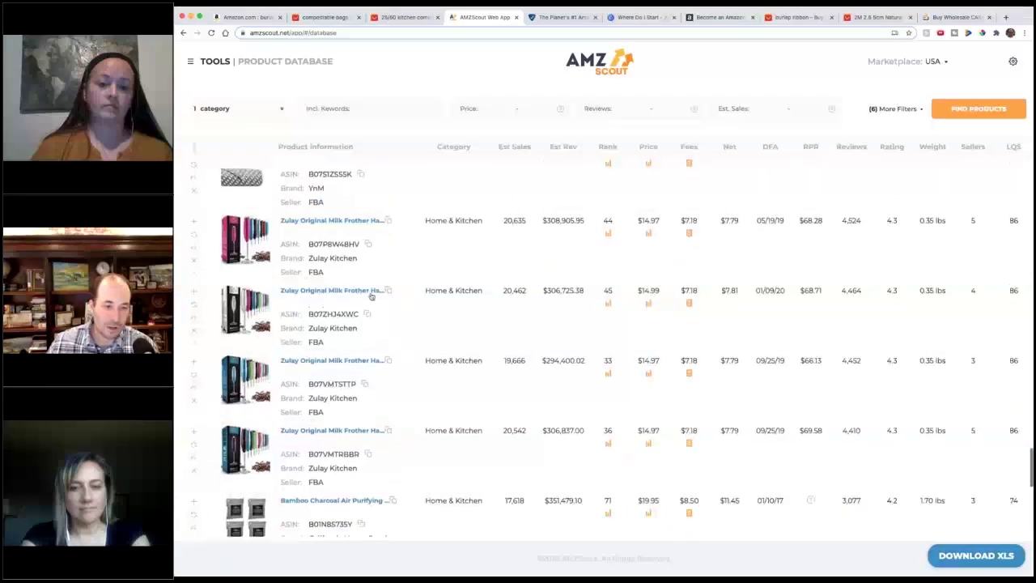
scroll(371, 296, "down", 5)
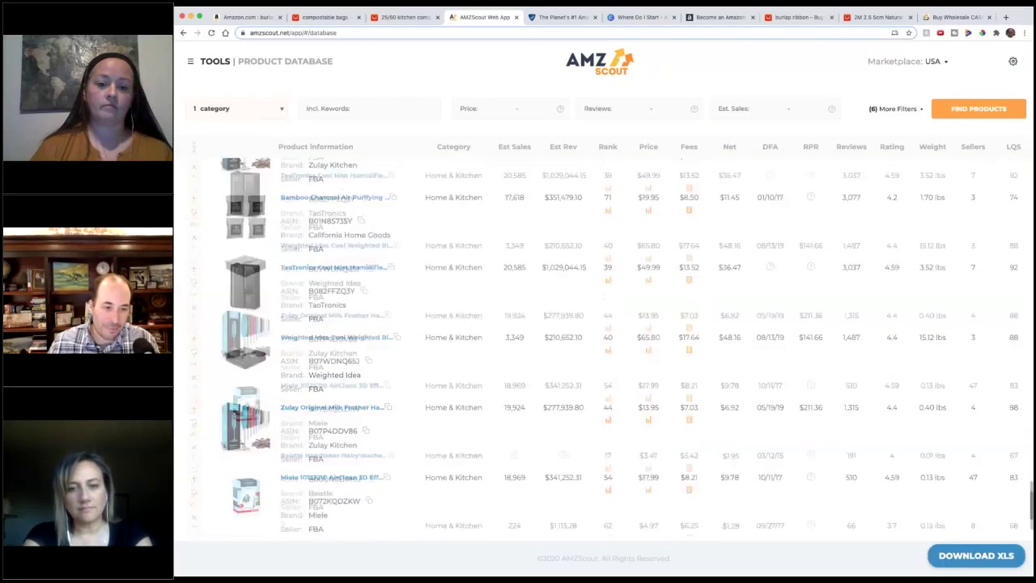
scroll(305, 267, "down", 2)
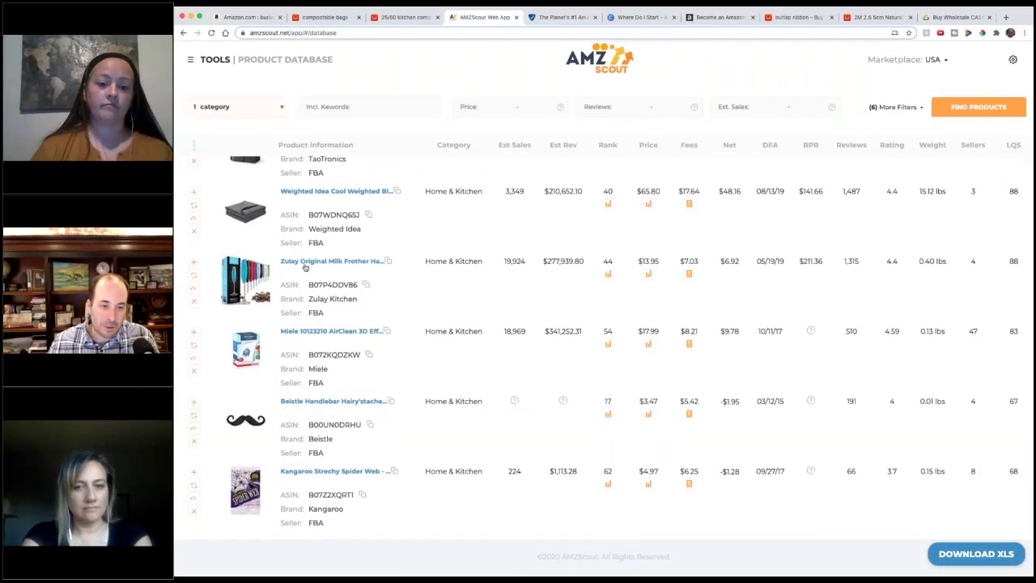
scroll(305, 267, "up", 10)
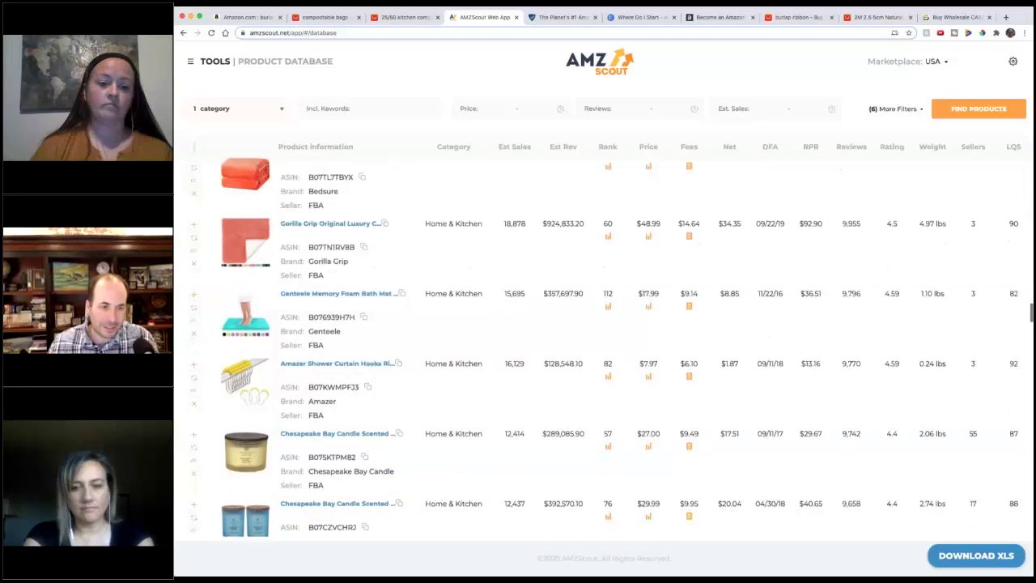
scroll(604, 348, "up", 10)
scroll(603, 348, "down", 7)
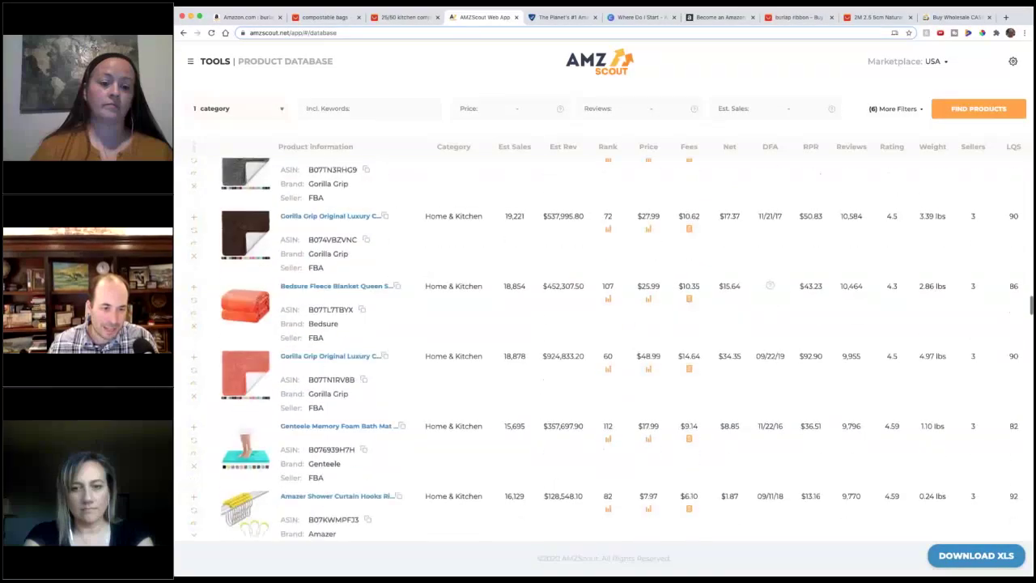
scroll(603, 349, "down", 15)
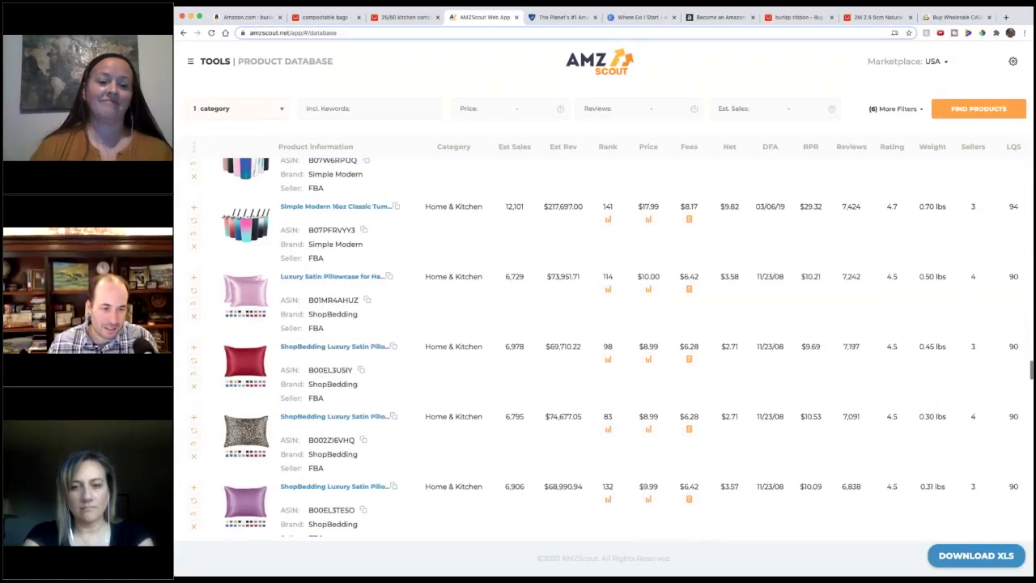
scroll(603, 348, "down", 3)
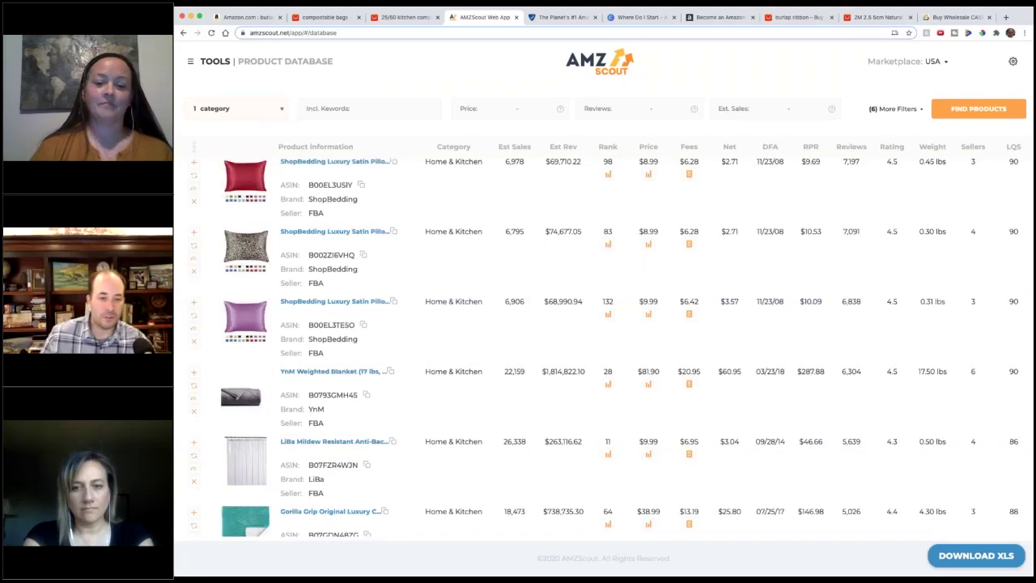
scroll(430, 277, "down", 6)
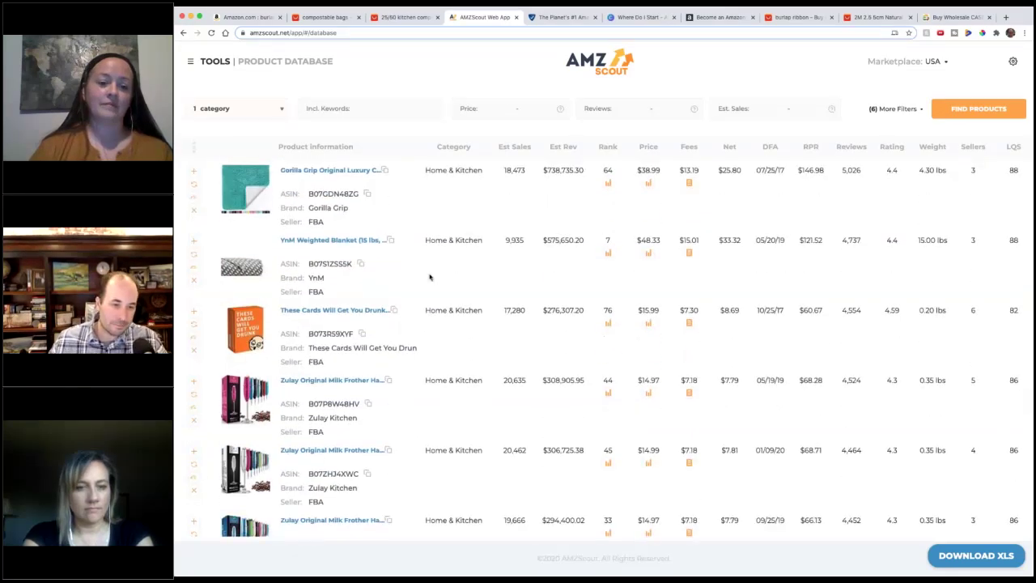
scroll(430, 276, "down", 5)
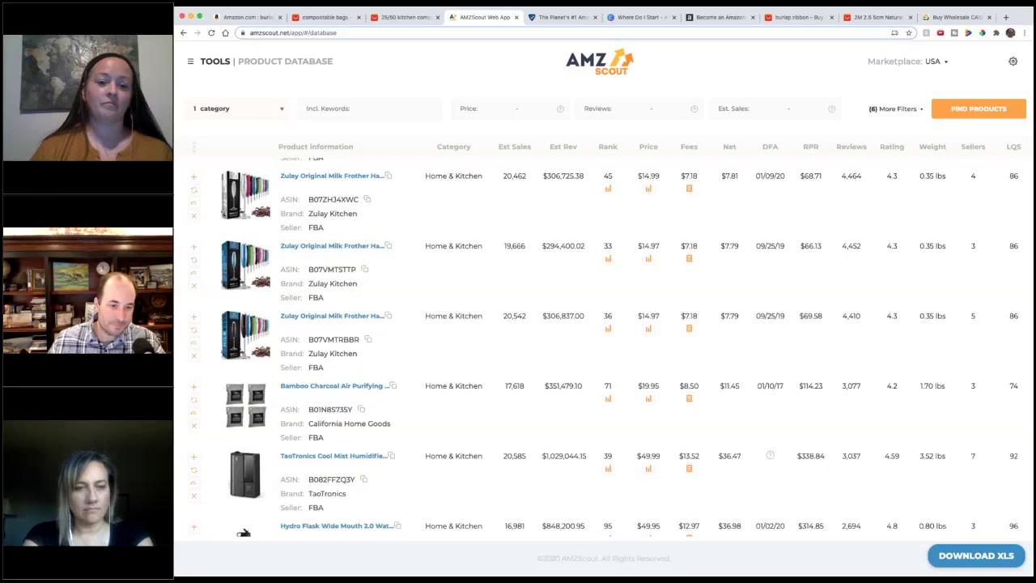
scroll(430, 277, "down", 4)
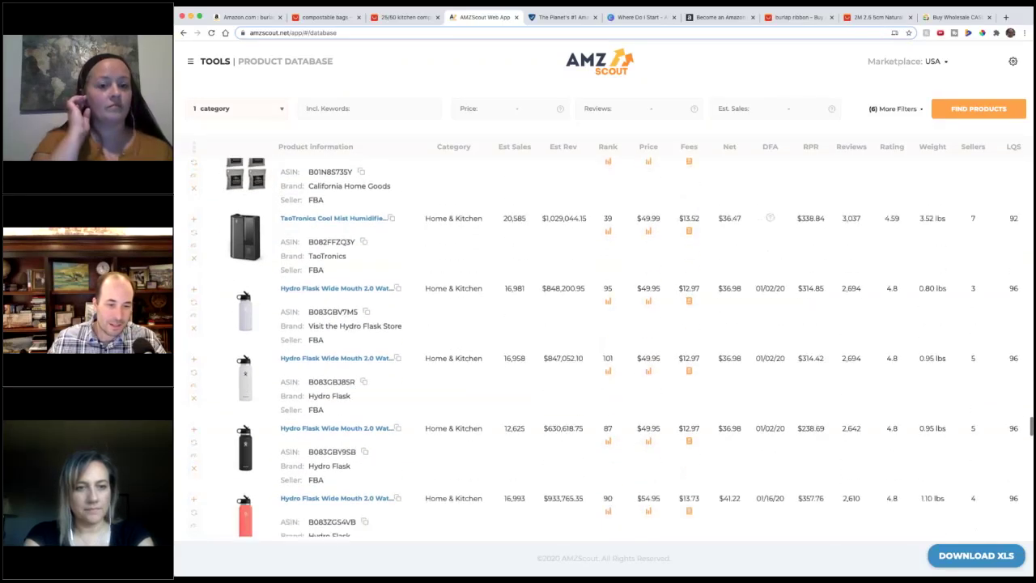
scroll(603, 341, "down", 5)
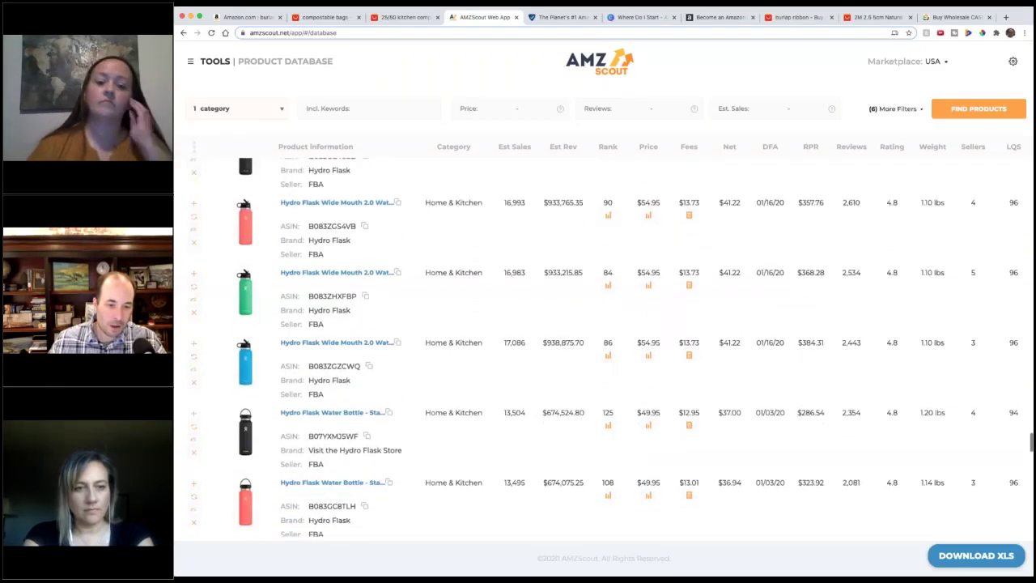
scroll(603, 340, "down", 8)
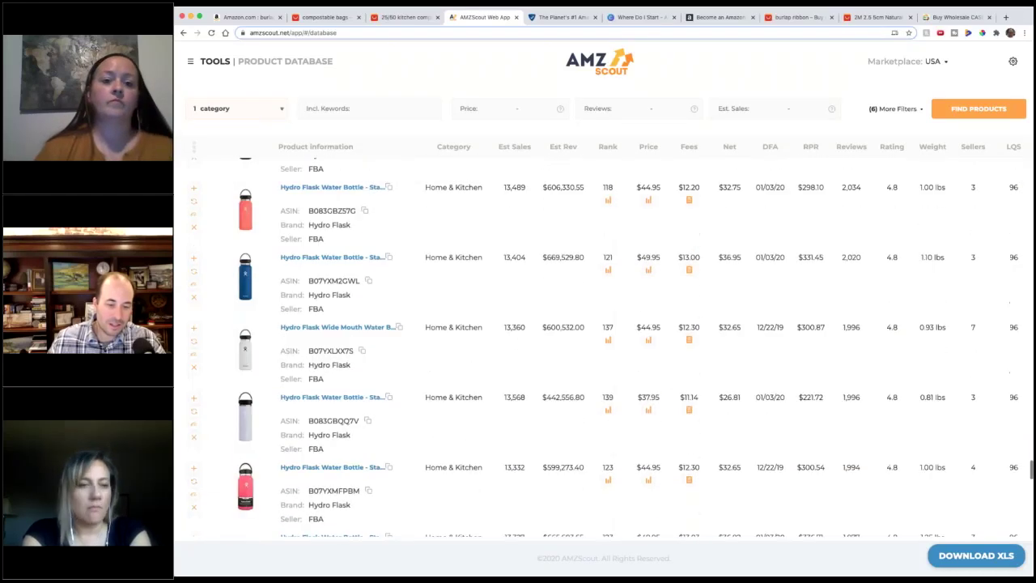
scroll(604, 340, "down", 3)
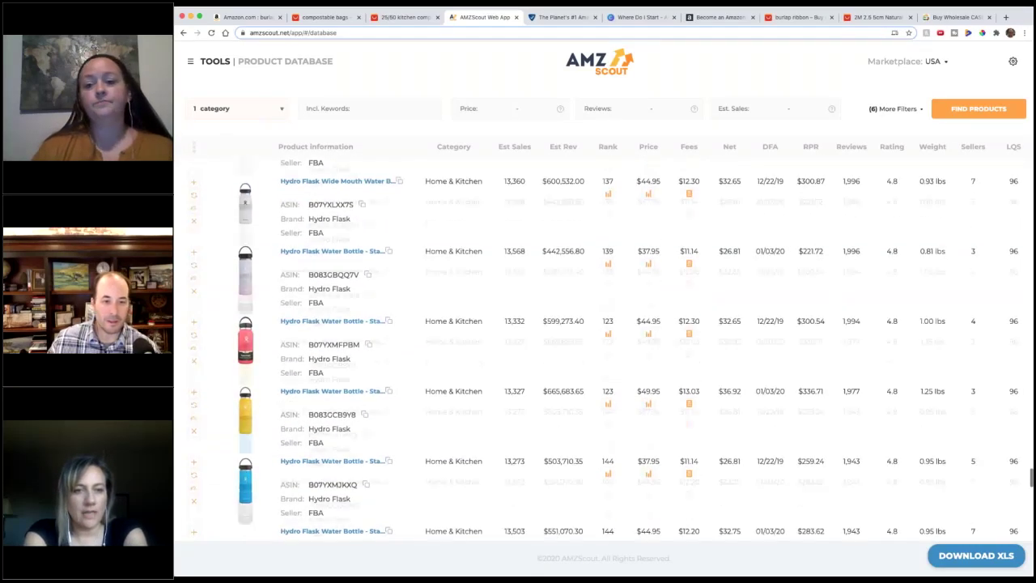
scroll(603, 340, "down", 10)
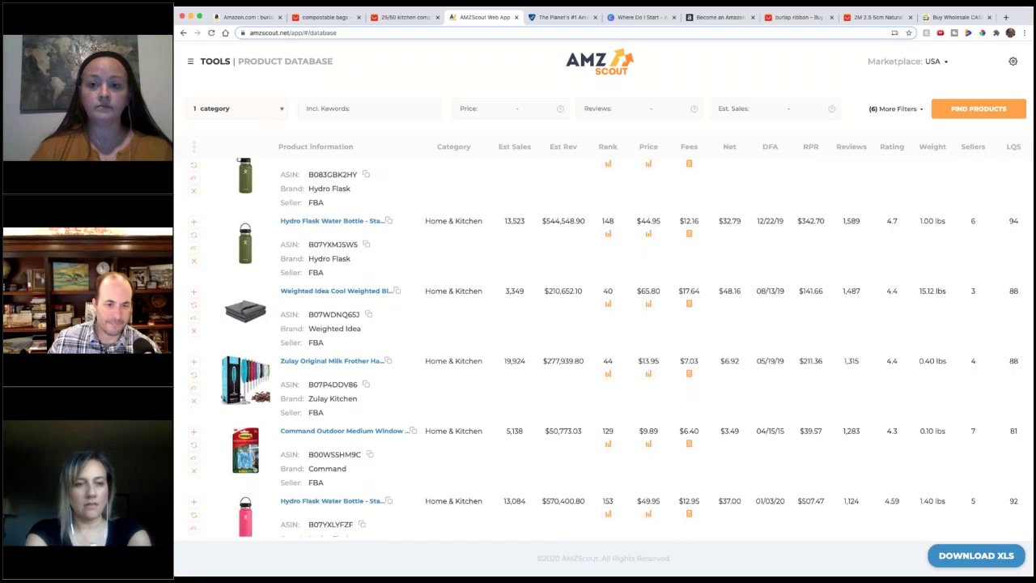